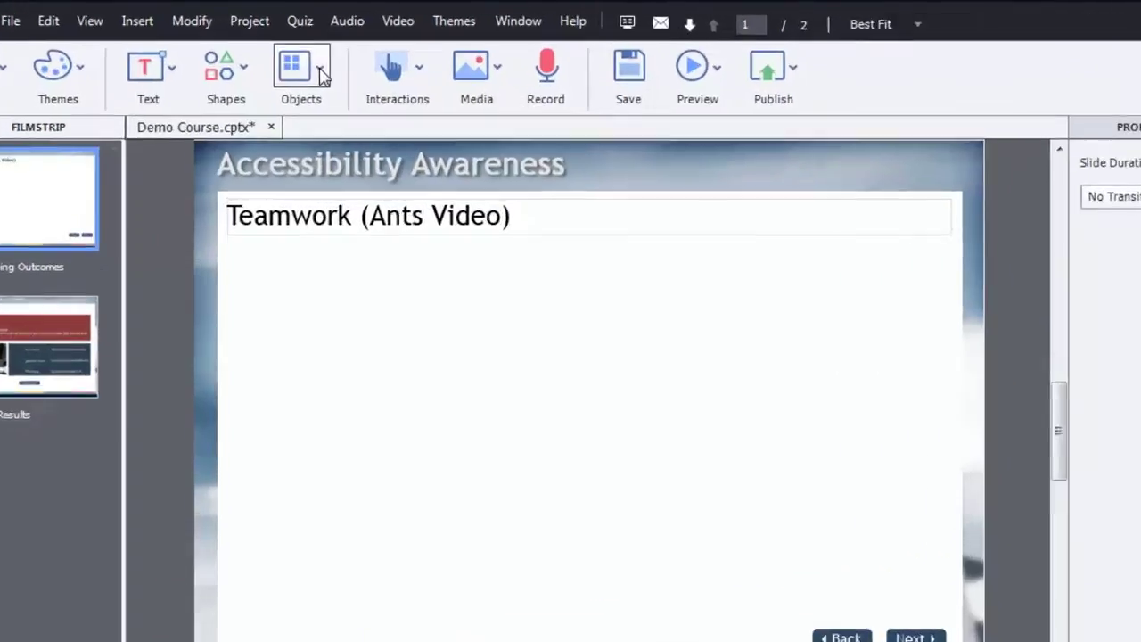
Glance at the Objects list, dismiss it, then show the toolbar's Interactions dropdown
click(298, 56)
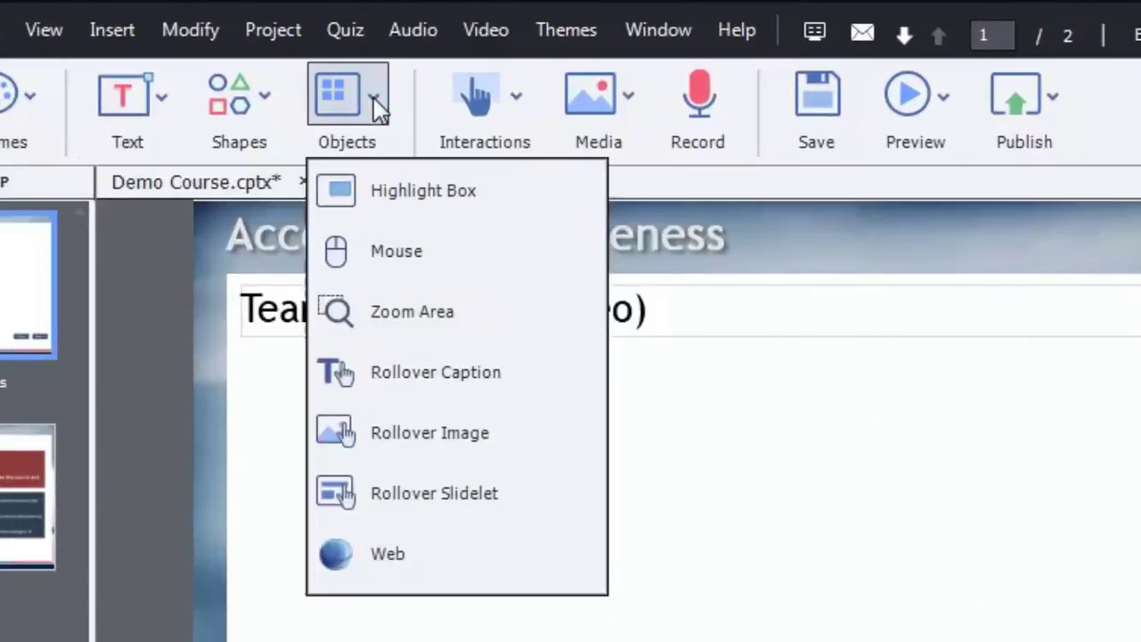
key(Escape)
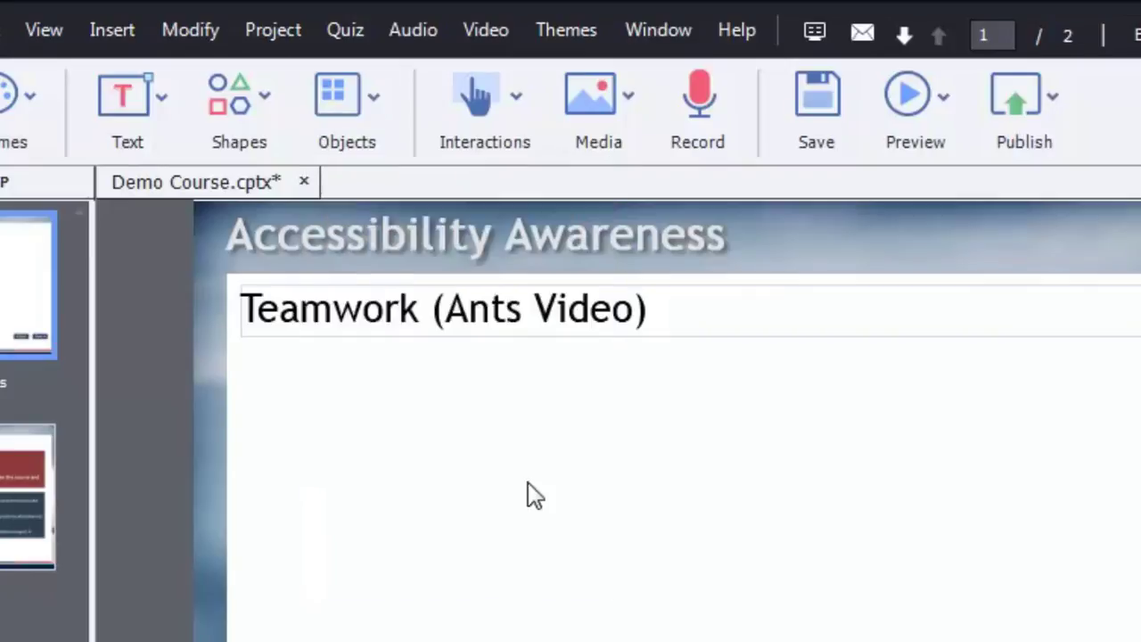
click(519, 100)
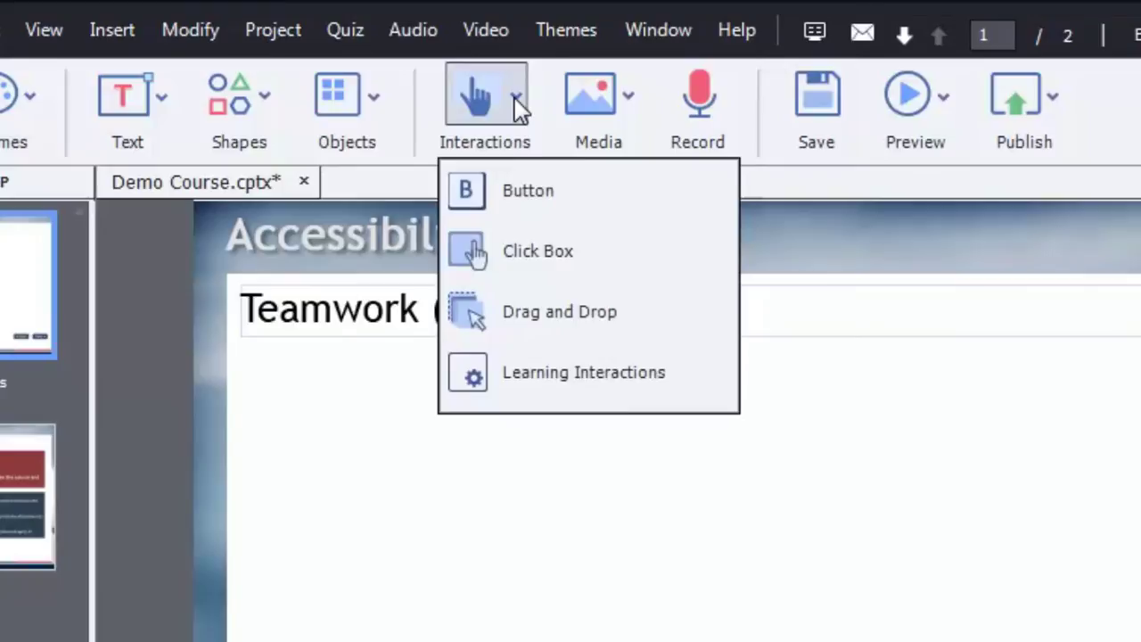
Choose Learning Interactions and scroll the Select Interaction gallery down to the YouTube card
click(562, 373)
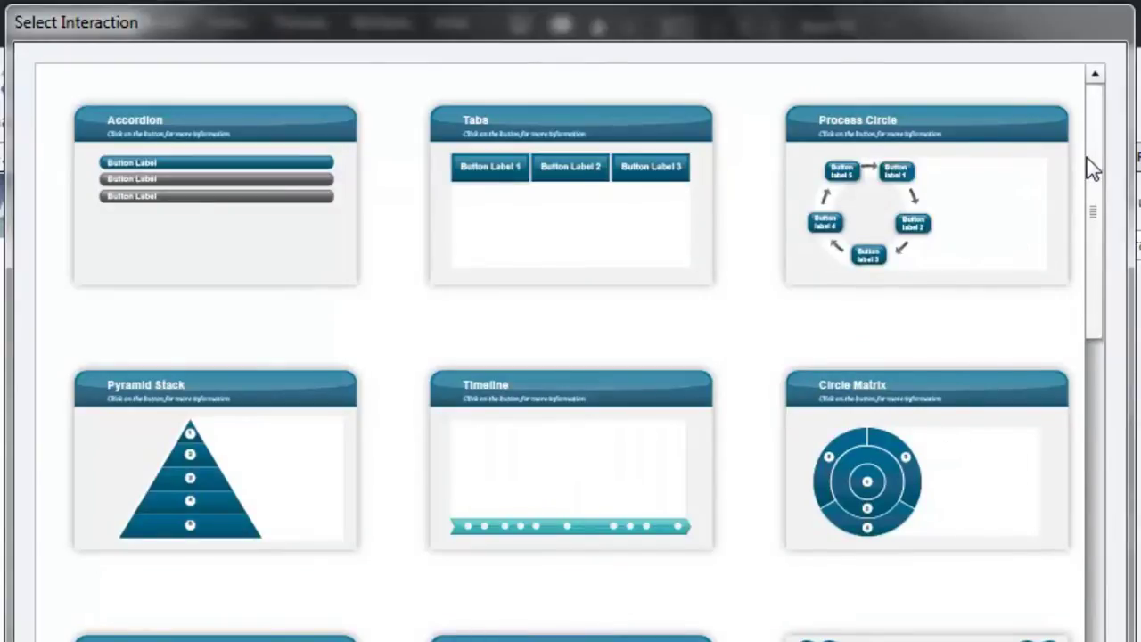
drag(1099, 123, 1090, 408)
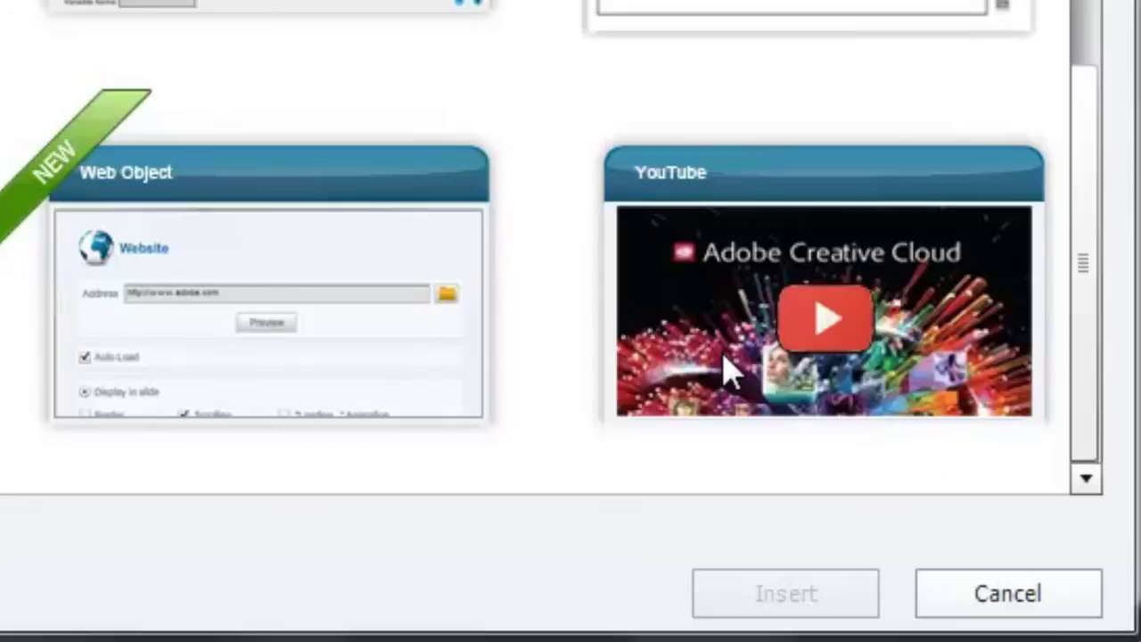
Insert the YouTube widget onto the slide and put focus in its empty Video URL field
click(822, 279)
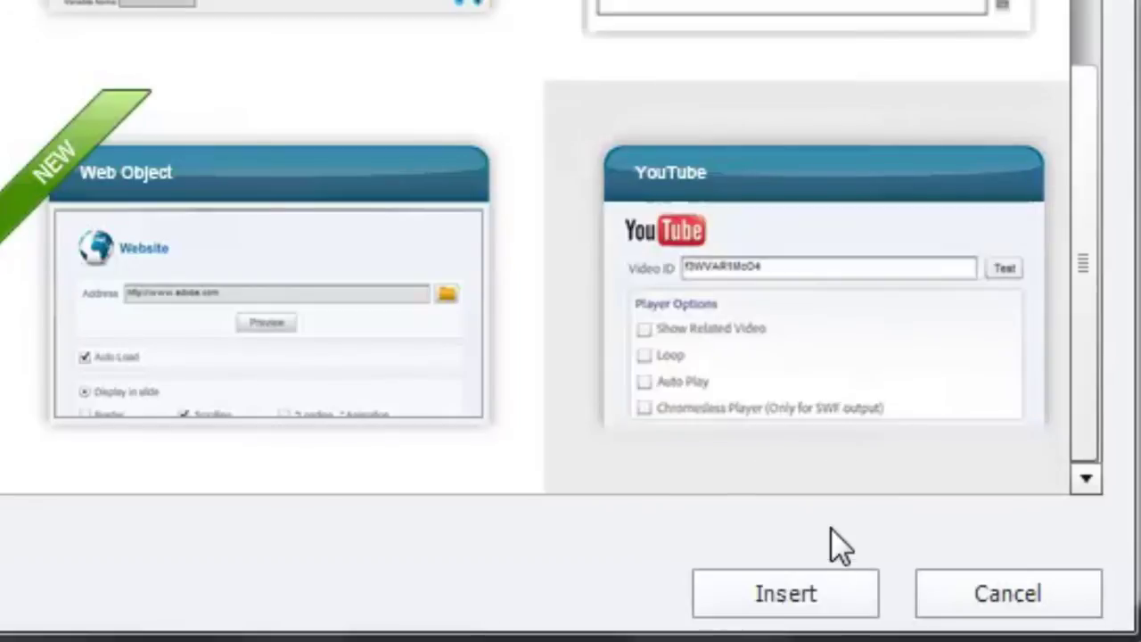
click(796, 584)
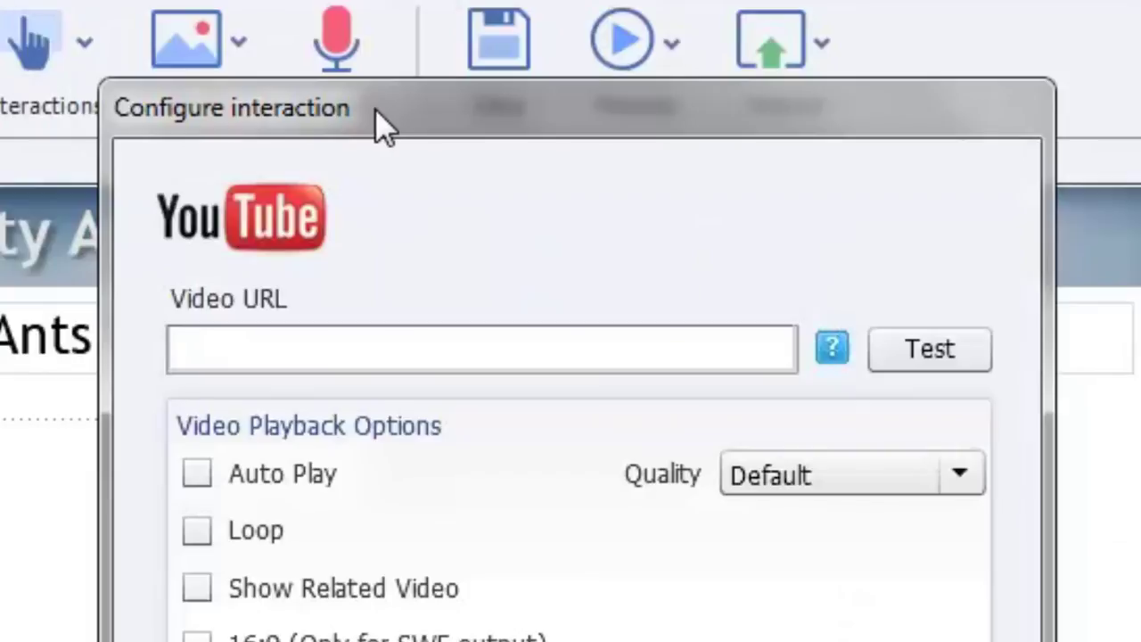
click(262, 347)
right_click(264, 347)
click(233, 343)
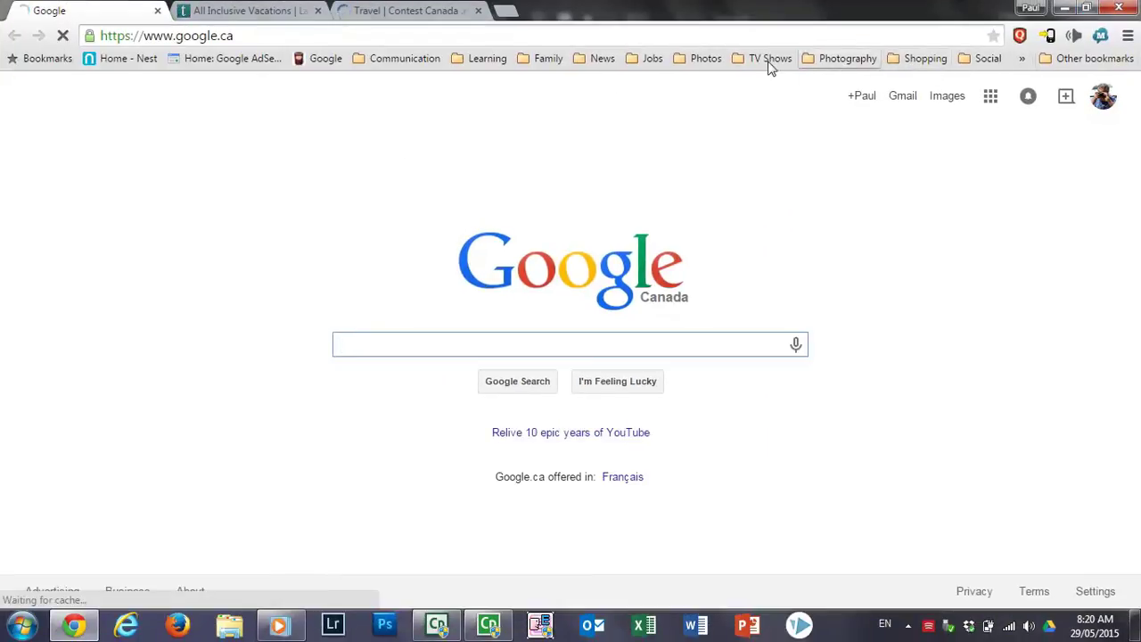
Load youtube.com in Chrome's address bar
click(691, 34)
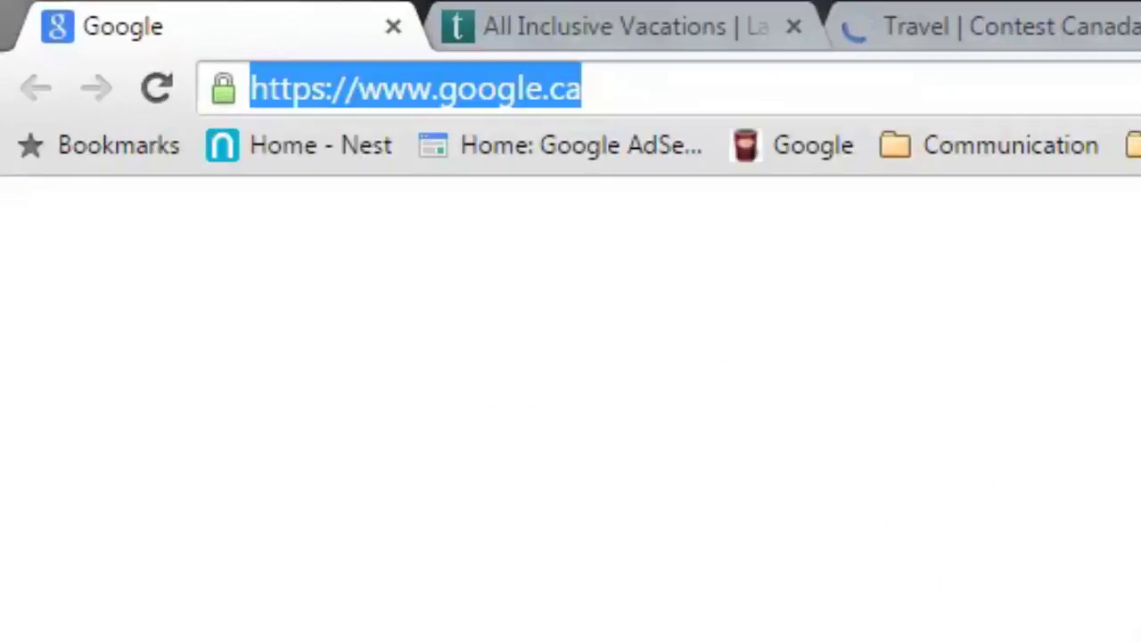
text(youtube.com)
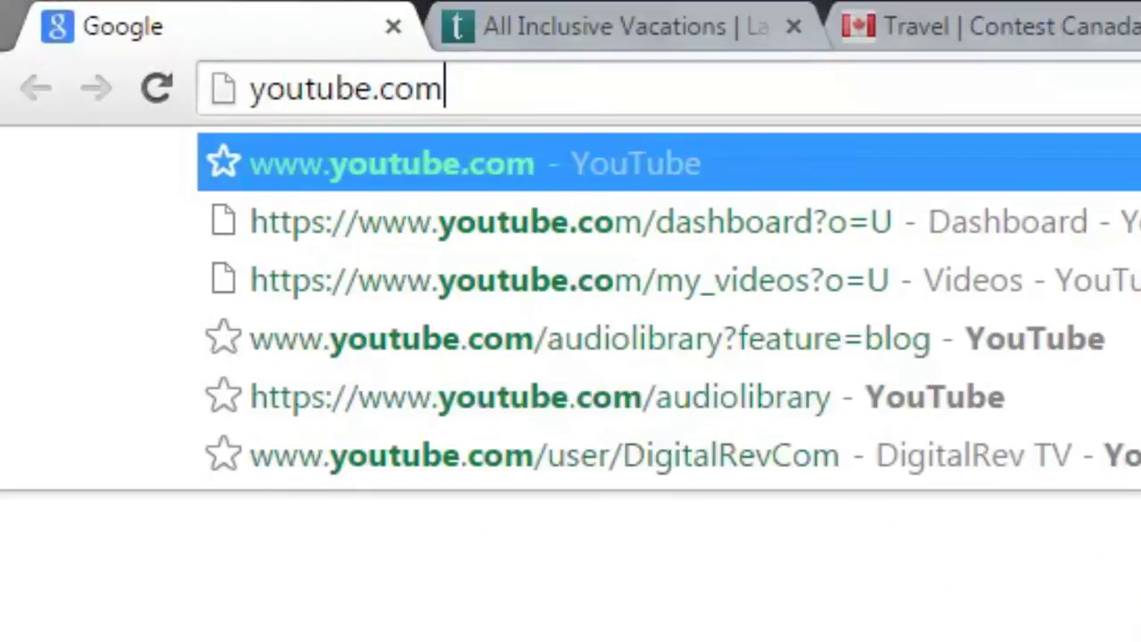
key(Return)
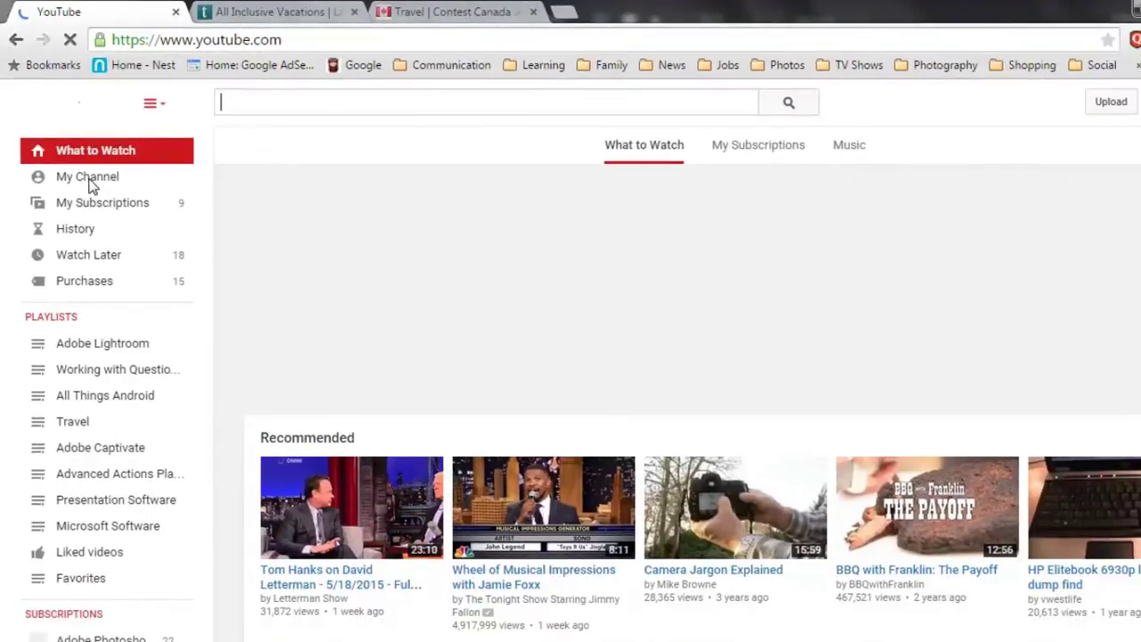
Open your channel's Videos list, load more videos, and scroll to Fruit Loop Ants
click(96, 183)
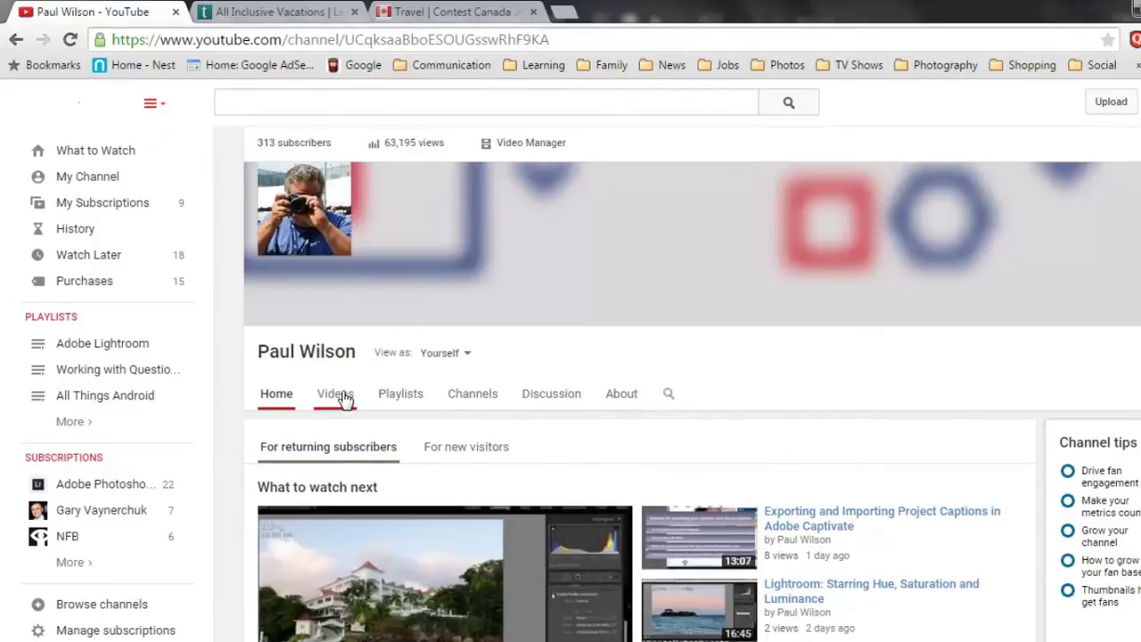
click(343, 399)
scroll(887, 312, down, 5)
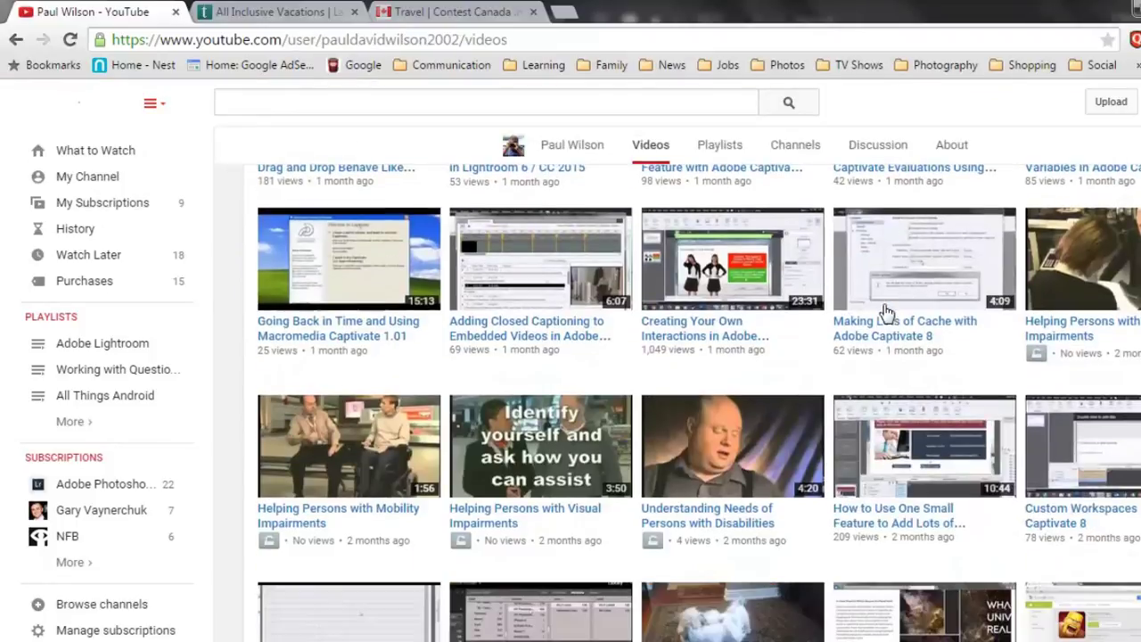
scroll(887, 312, down, 3)
click(758, 479)
scroll(900, 339, down, 5)
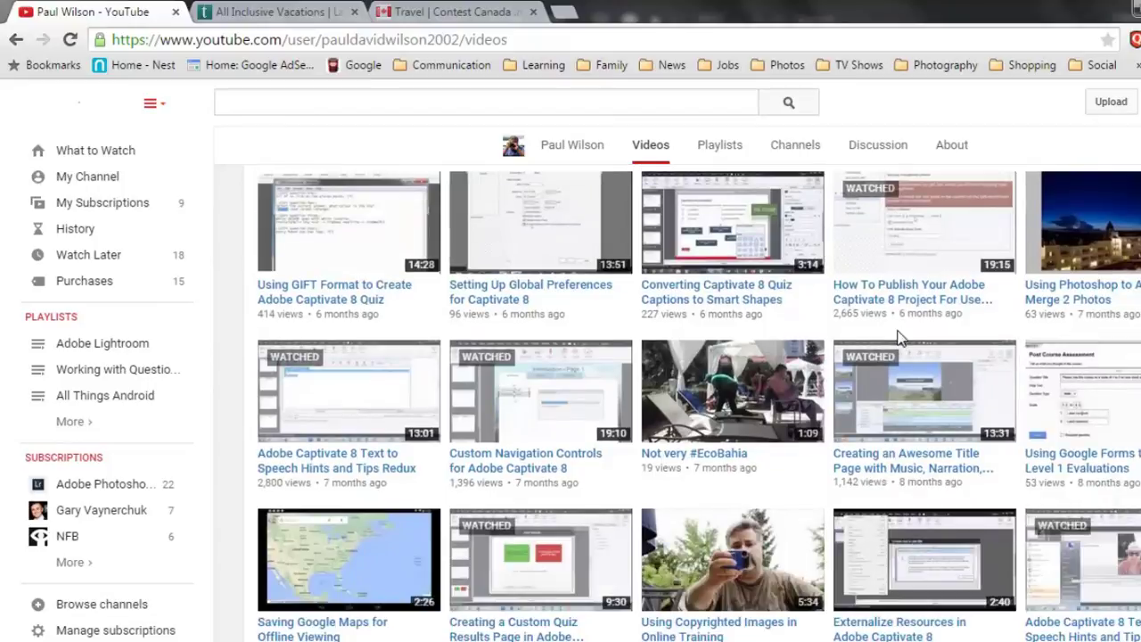
scroll(899, 337, up, 2)
scroll(901, 339, down, 5)
Open the Fruit Loop Ants video, pause the ad, and copy its web address
click(542, 484)
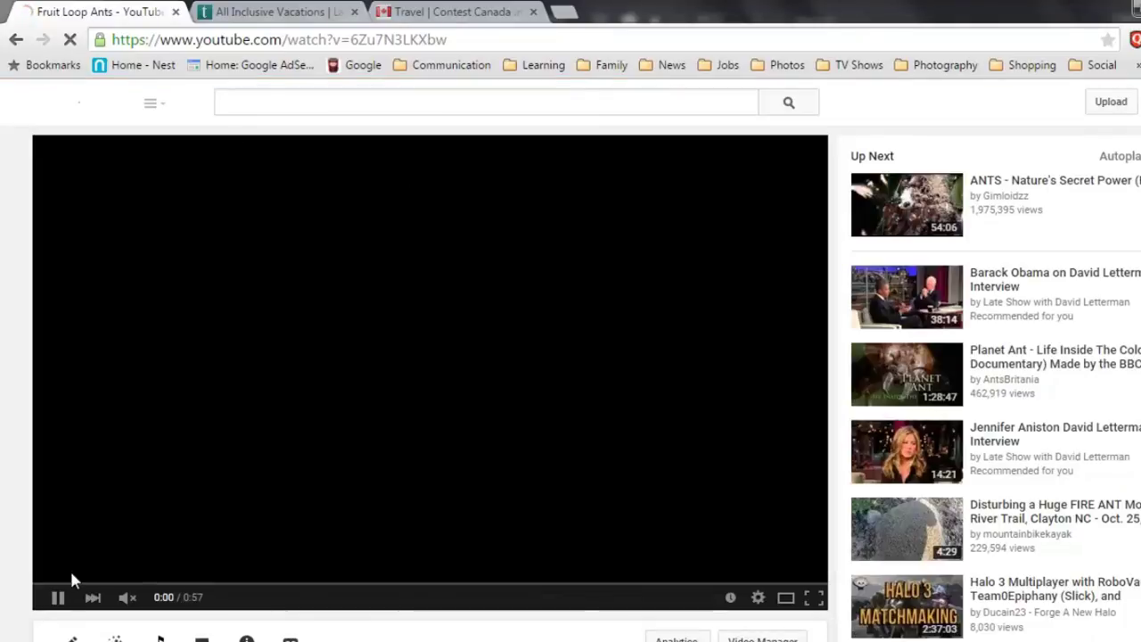
click(57, 597)
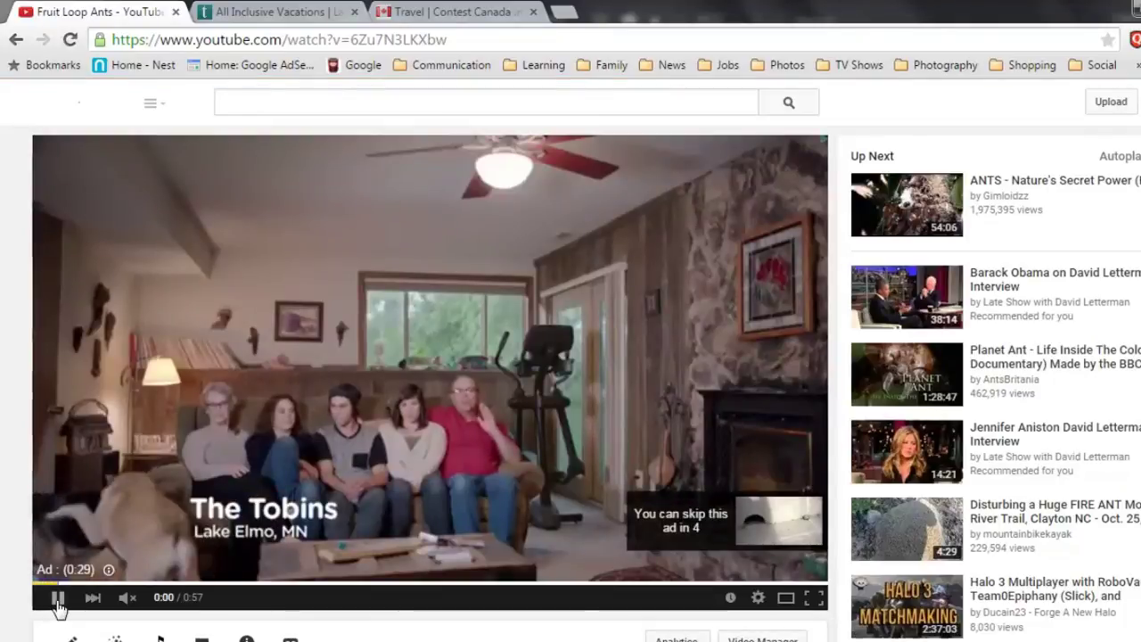
click(57, 605)
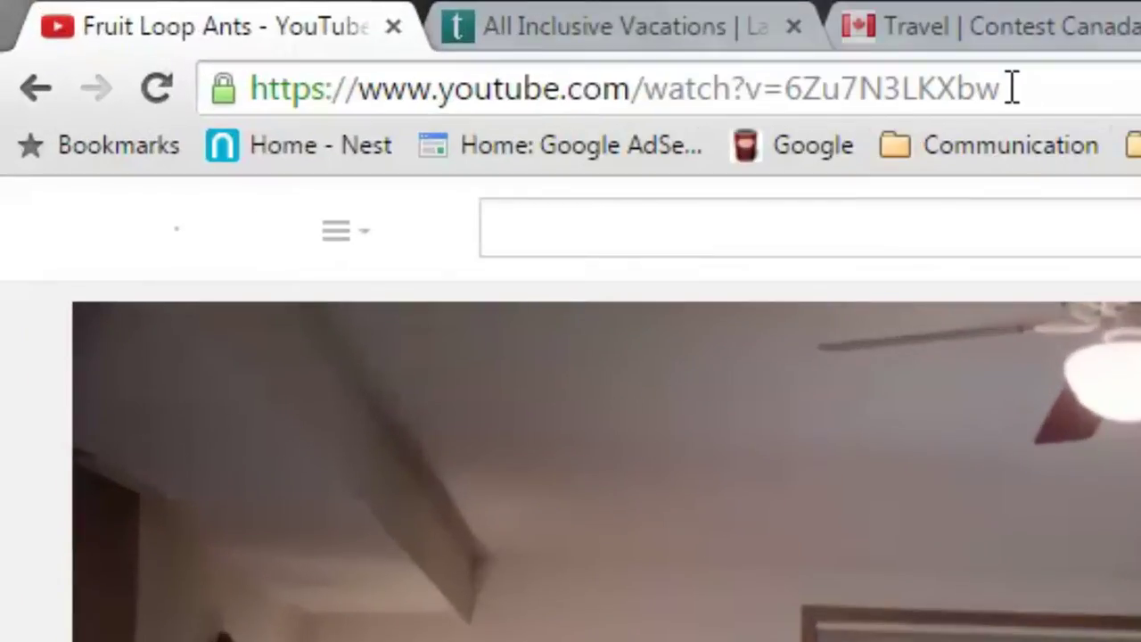
click(1012, 87)
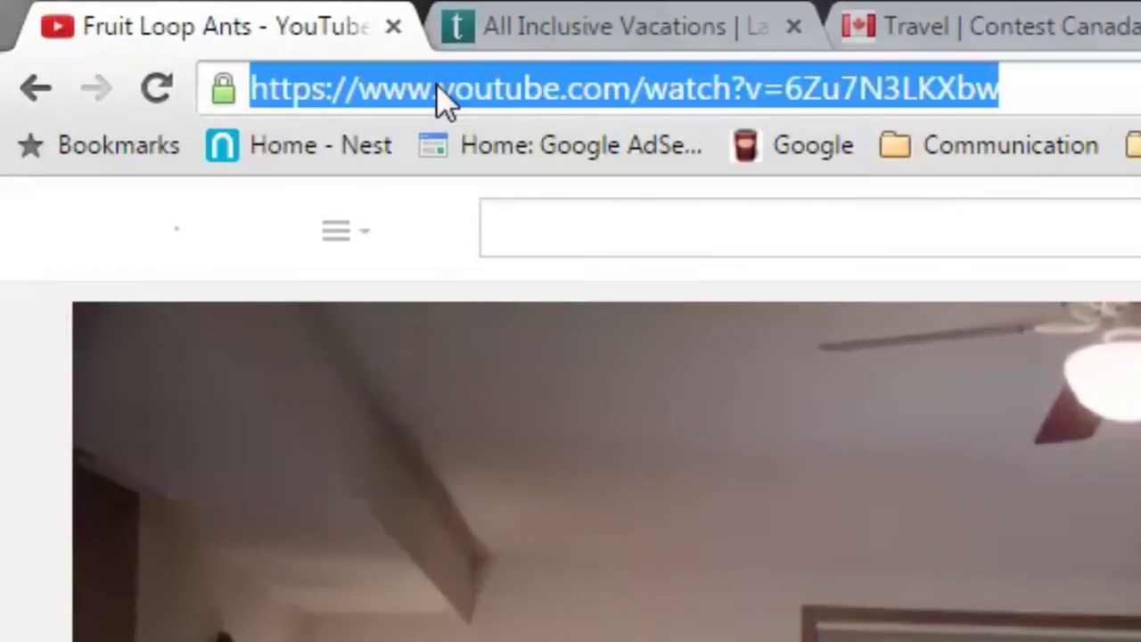
right_click(657, 81)
click(739, 243)
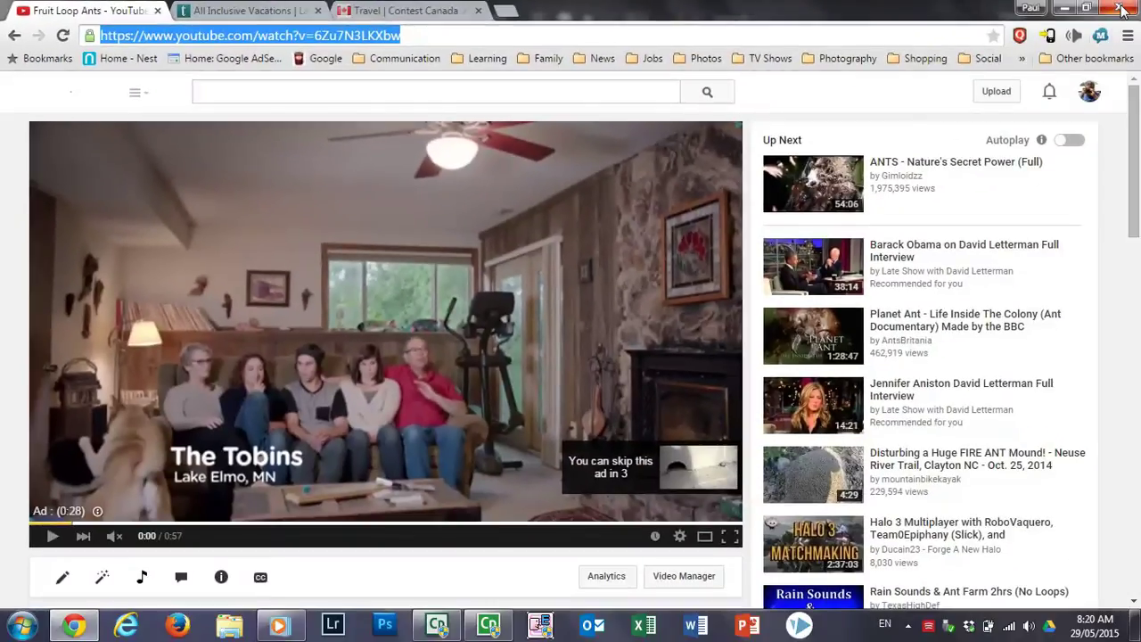
Close Chrome and paste the Fruit Loop Ants address into the widget's Video URL field
click(1122, 9)
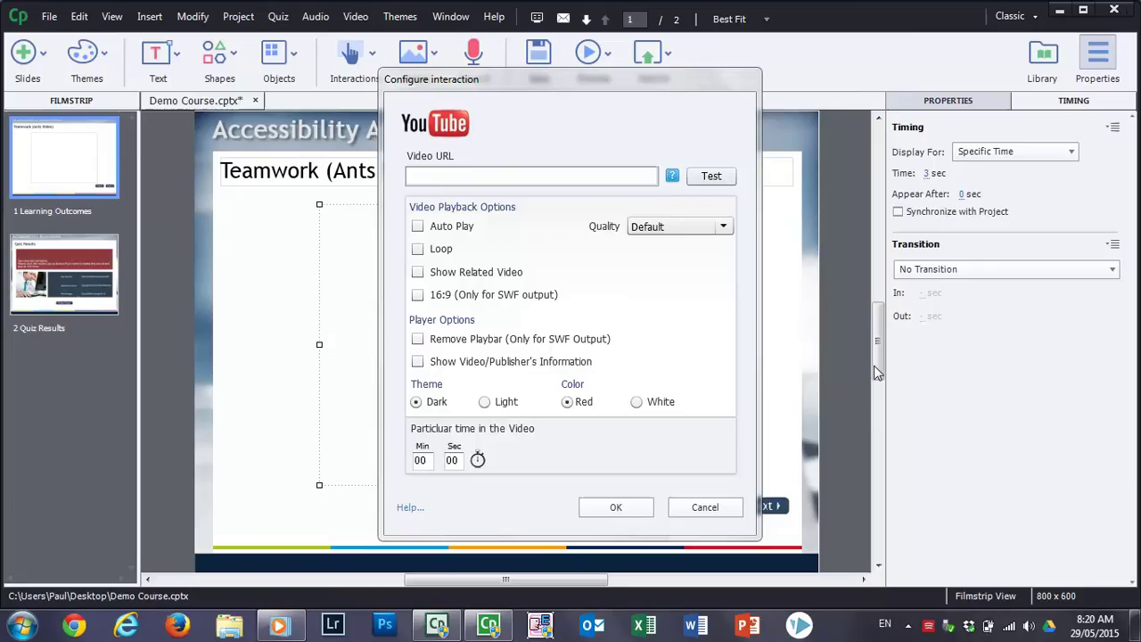
click(417, 176)
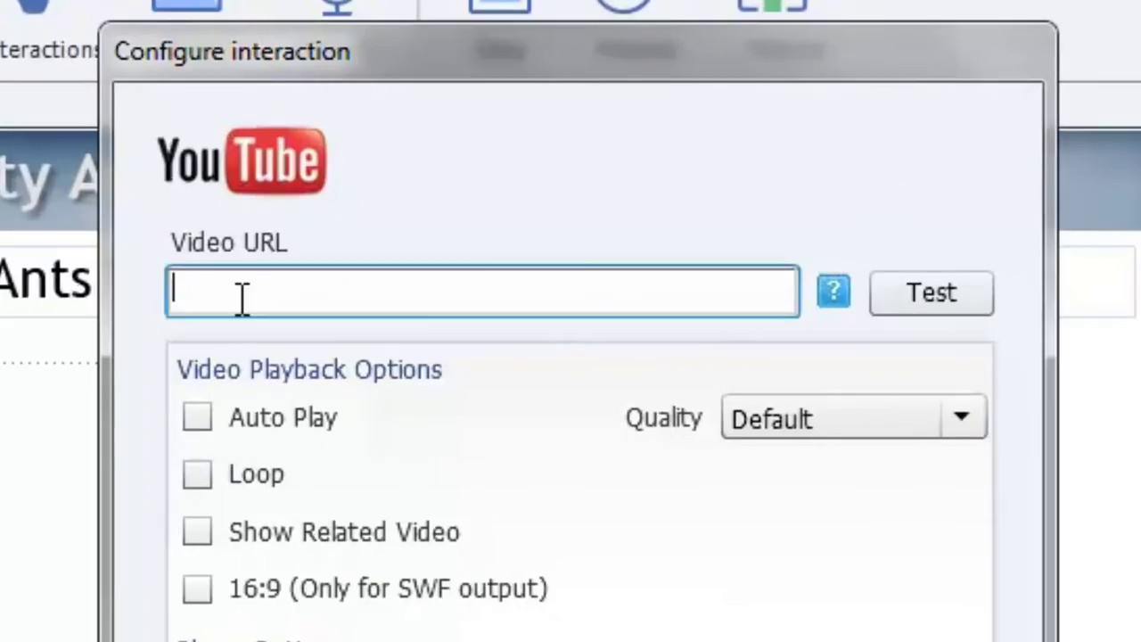
key(ctrl+v)
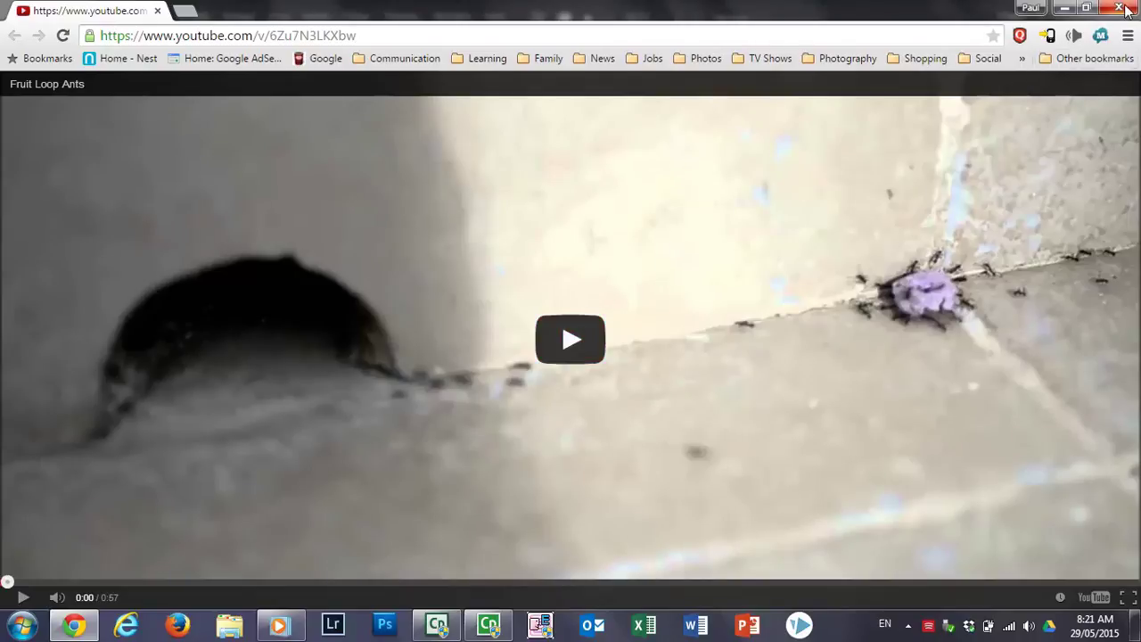
Close the Chrome window showing the test playback of the ants video
click(1120, 9)
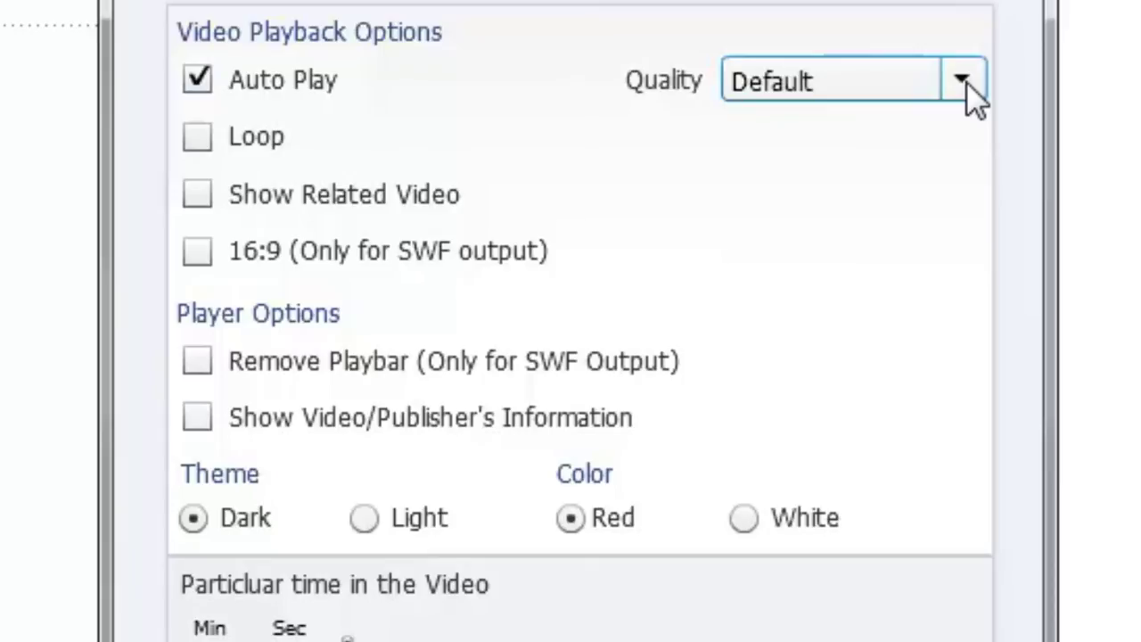
click(966, 82)
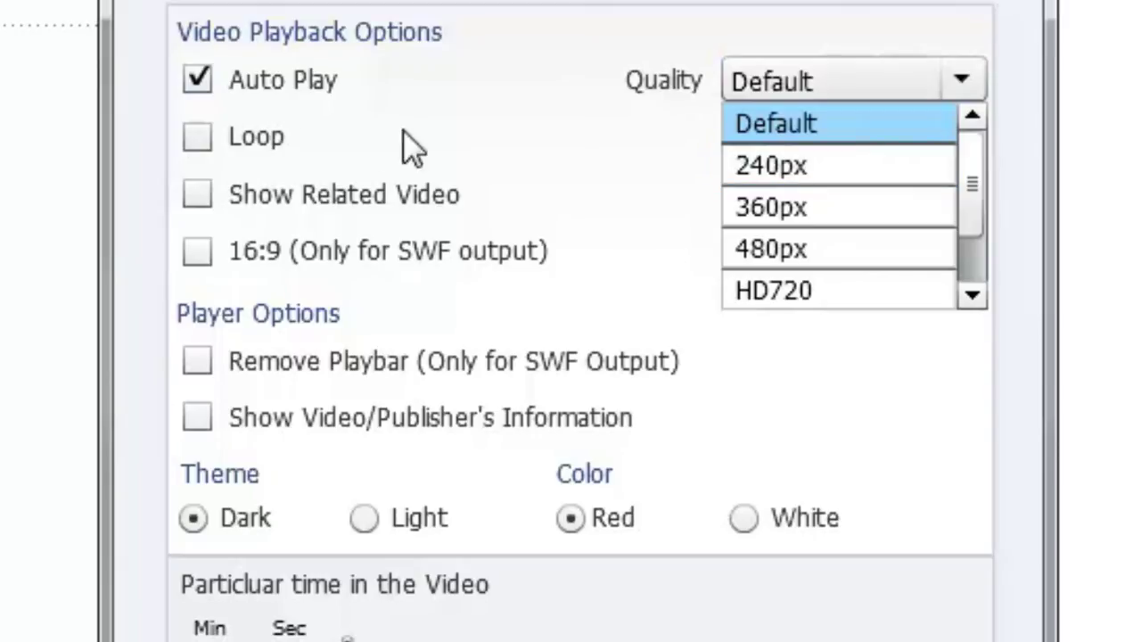
click(414, 151)
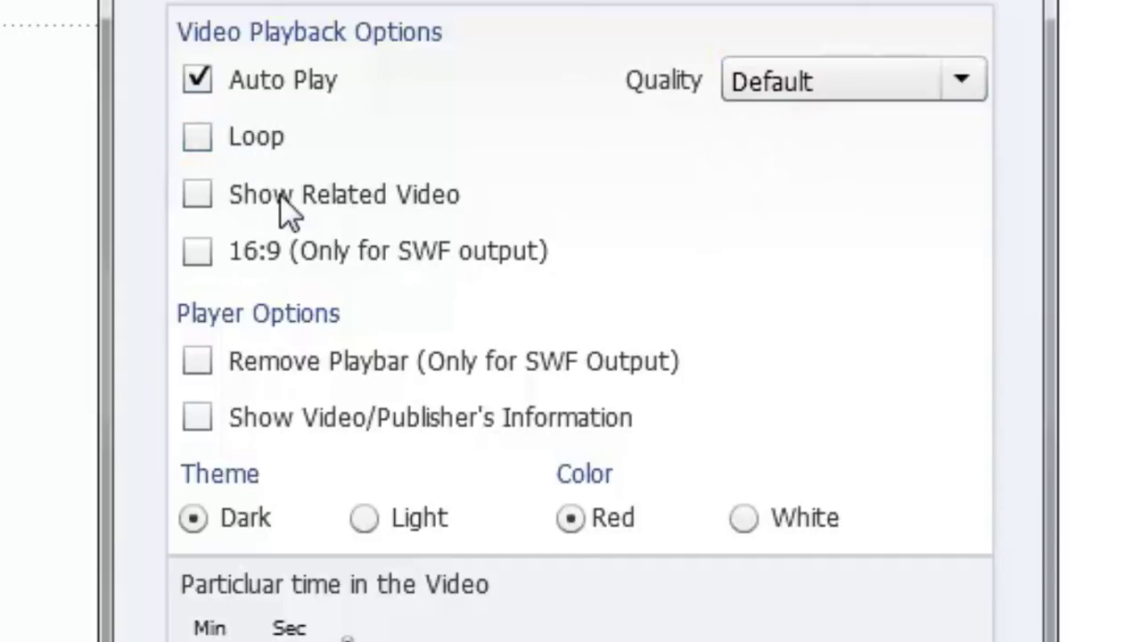
click(197, 138)
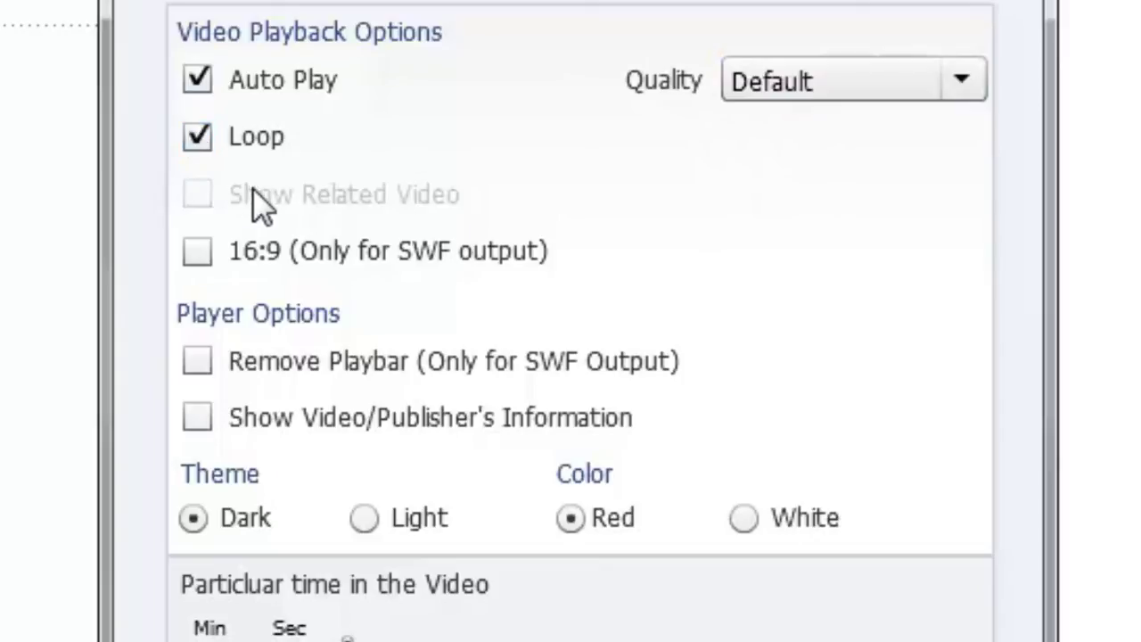
click(200, 146)
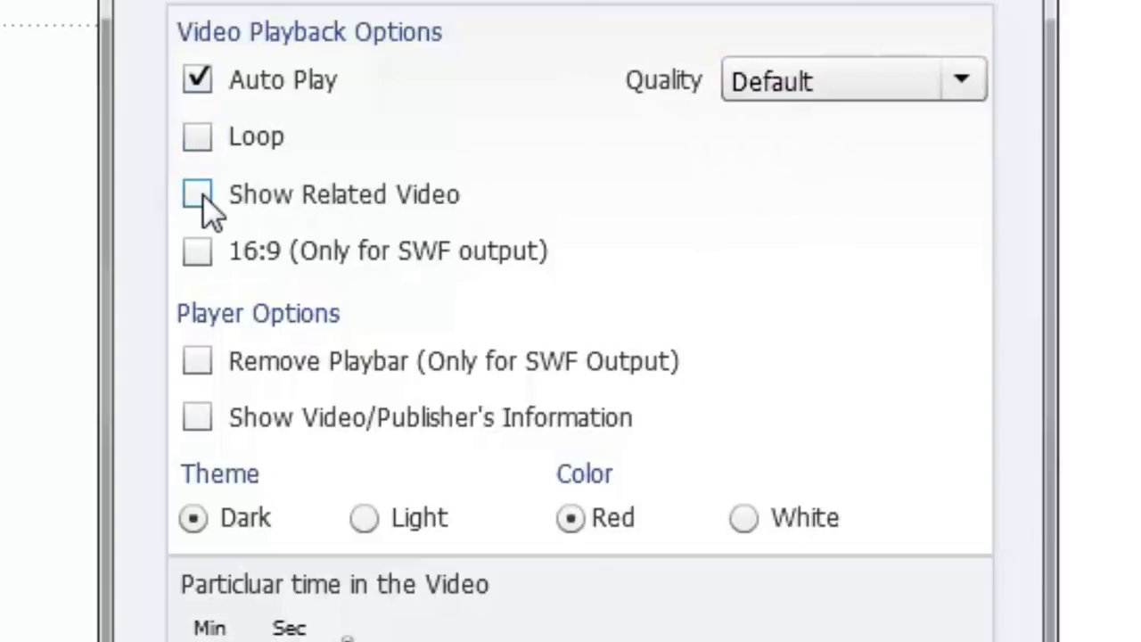
click(198, 195)
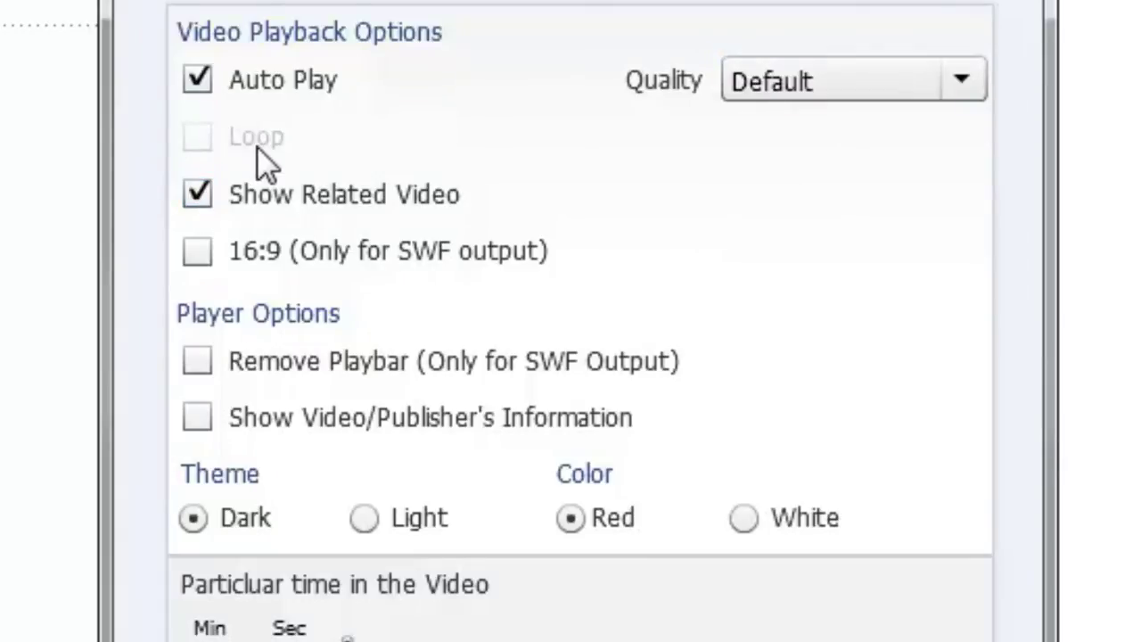
click(200, 195)
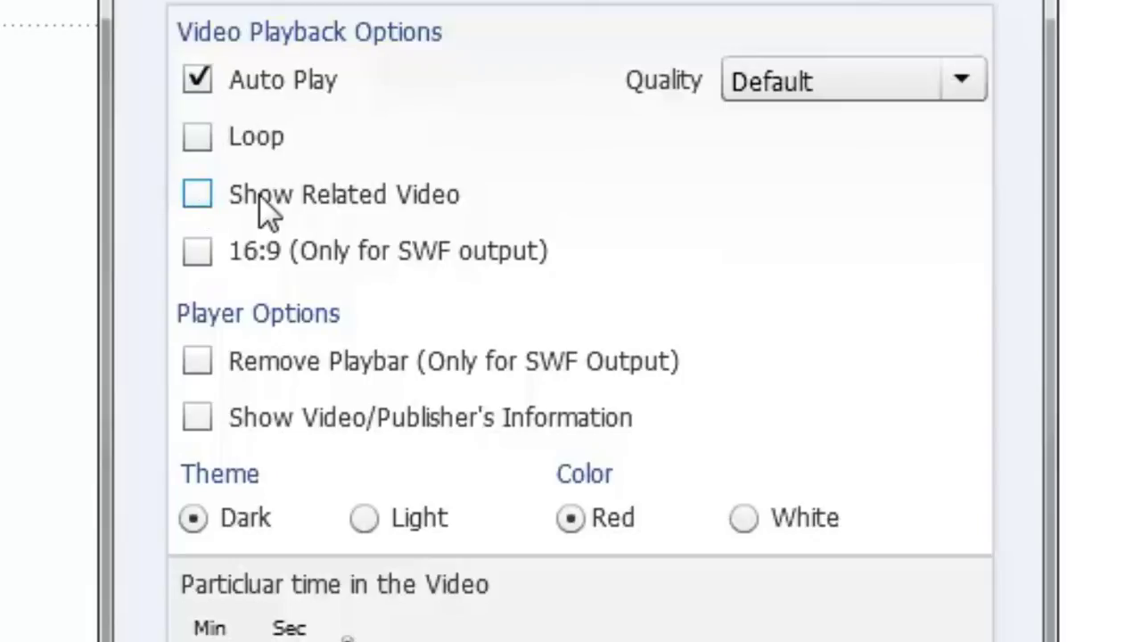
click(197, 360)
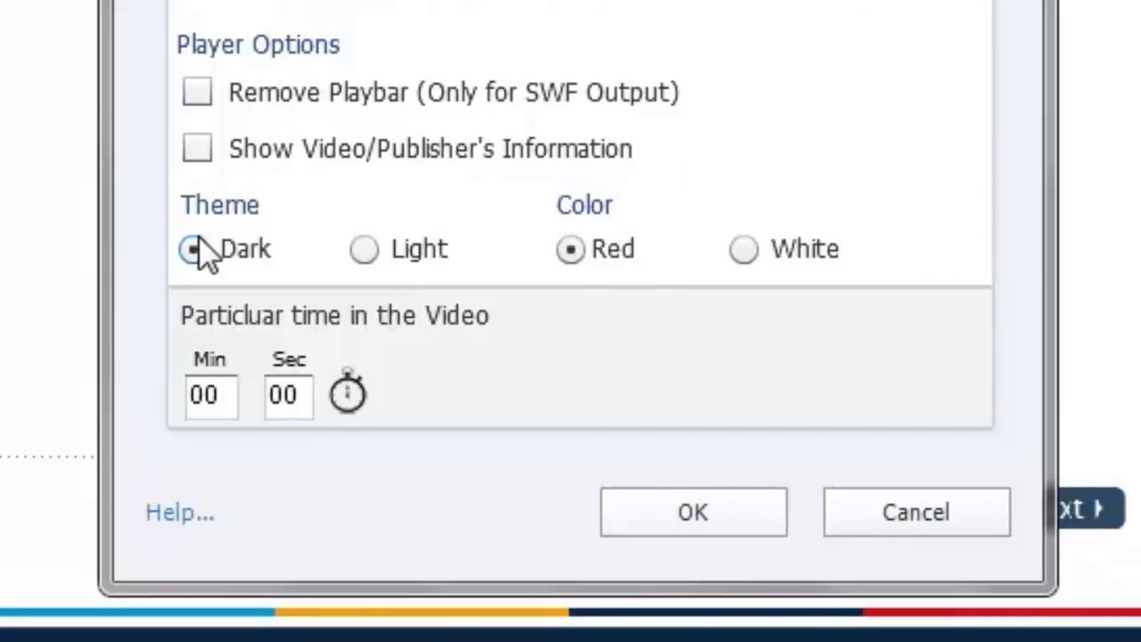
Switch the YouTube player to the Light theme and White colour
click(363, 250)
click(742, 252)
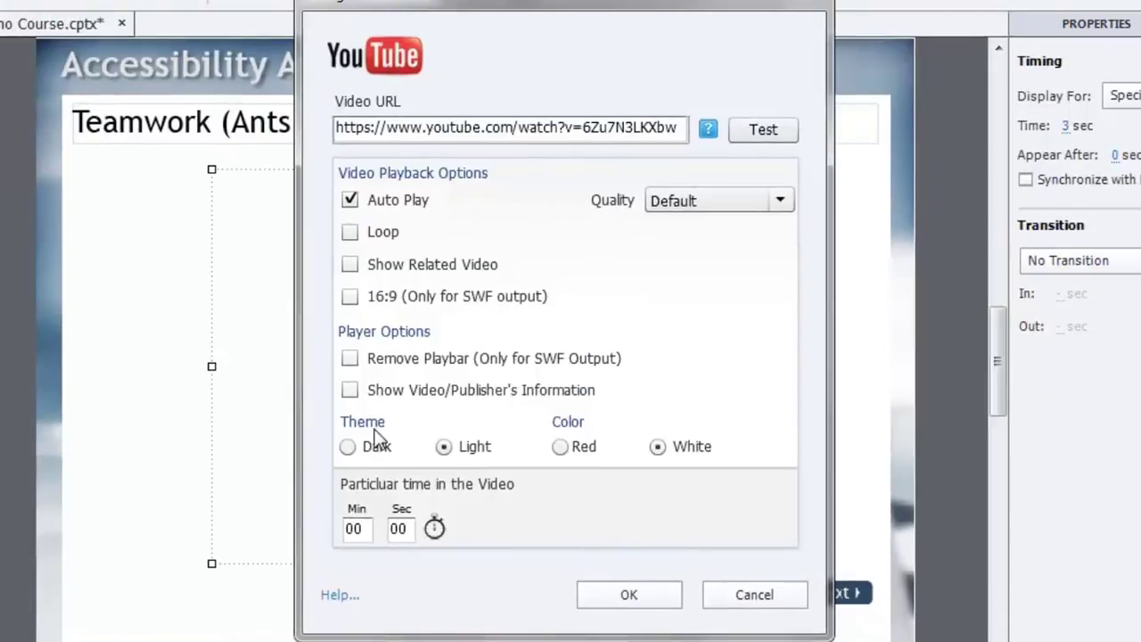
Place the configured widget on the slide and set its Display For timing to Rest of Slide
click(630, 595)
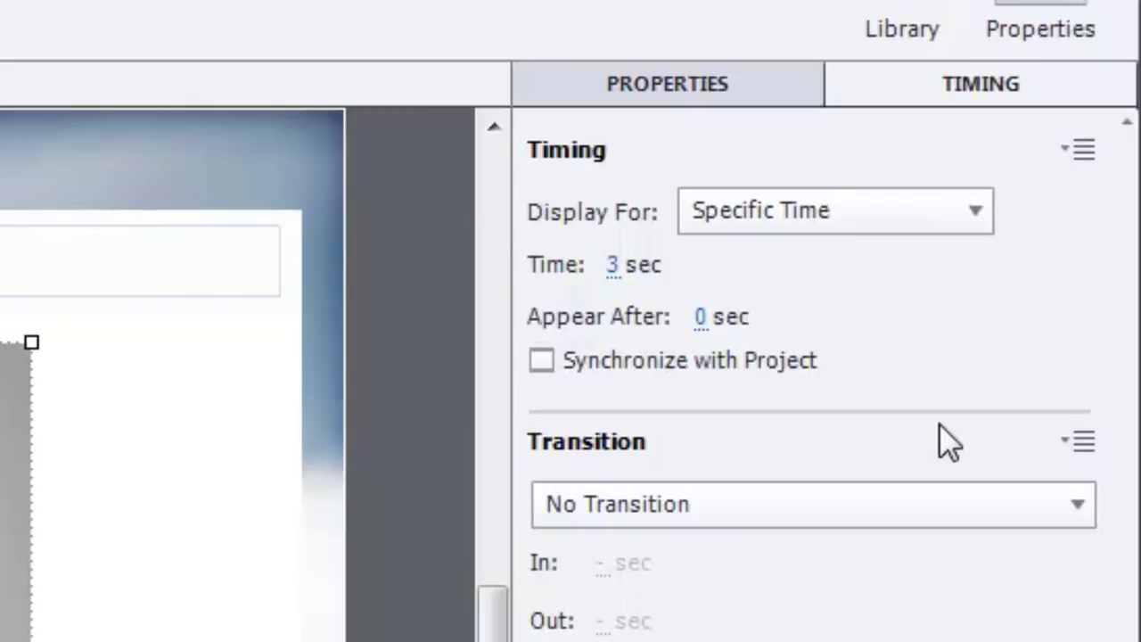
click(837, 201)
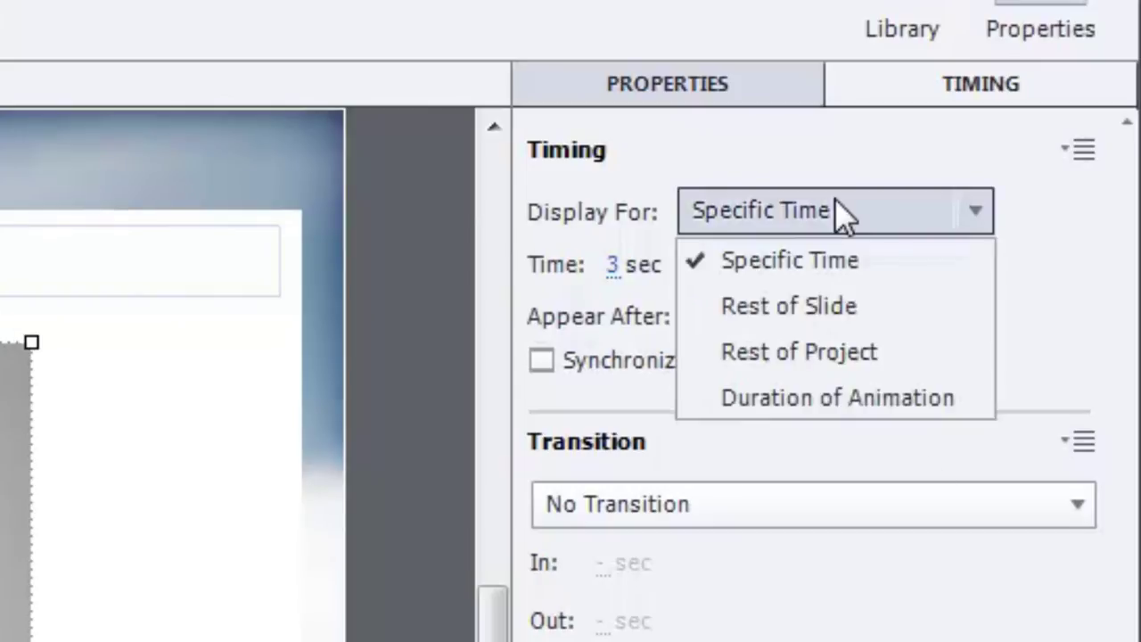
click(869, 308)
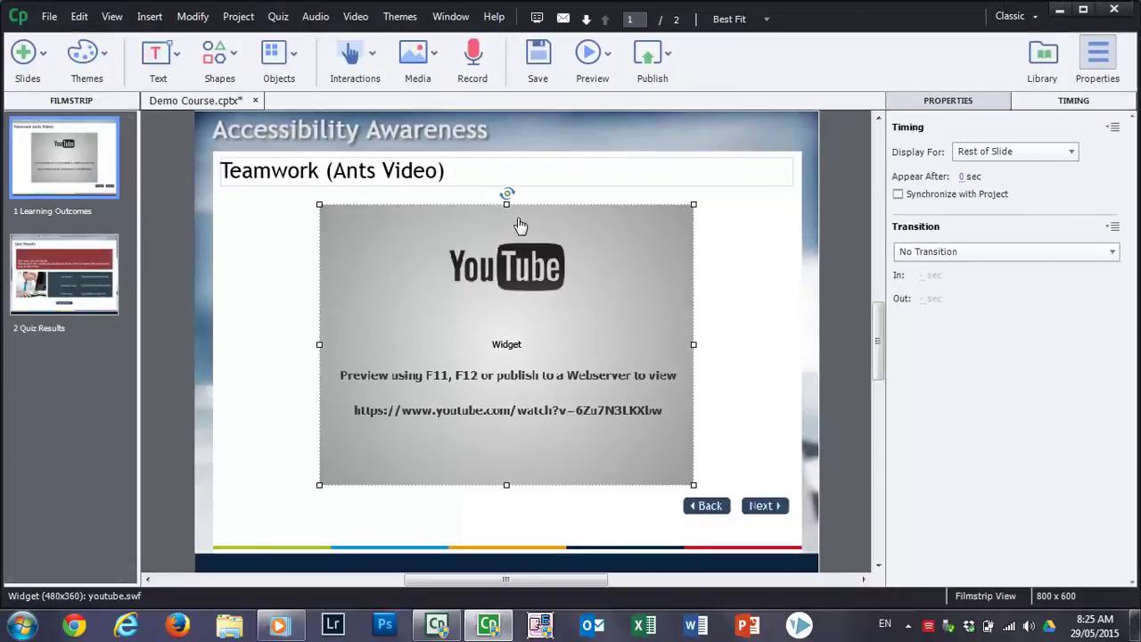
Deselect the widget and run Preview > In Browser
click(733, 256)
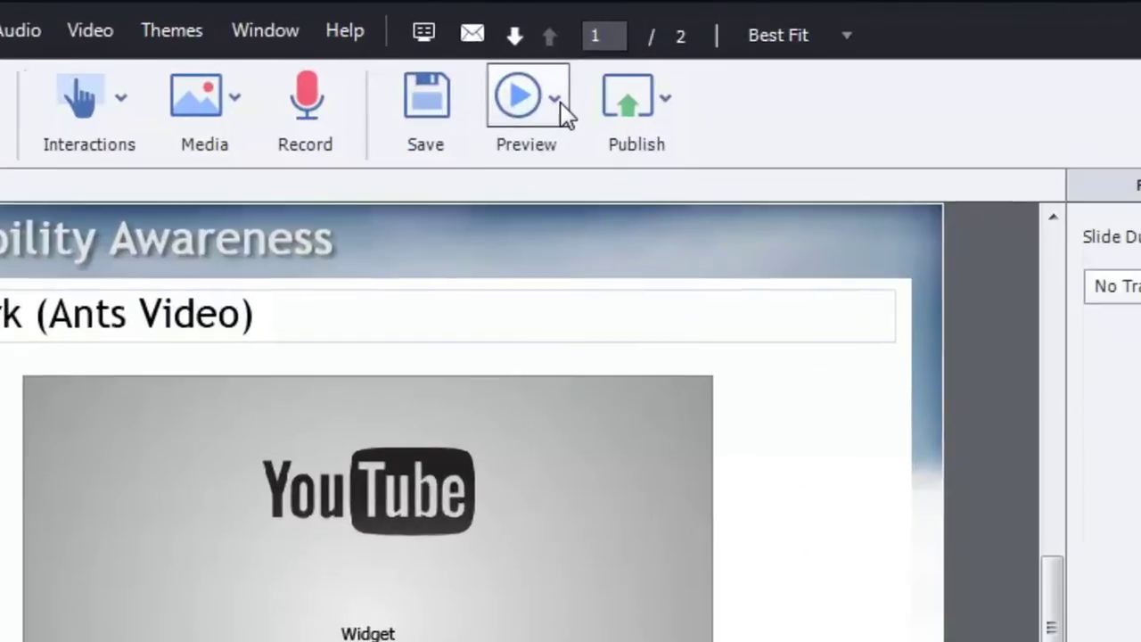
click(611, 61)
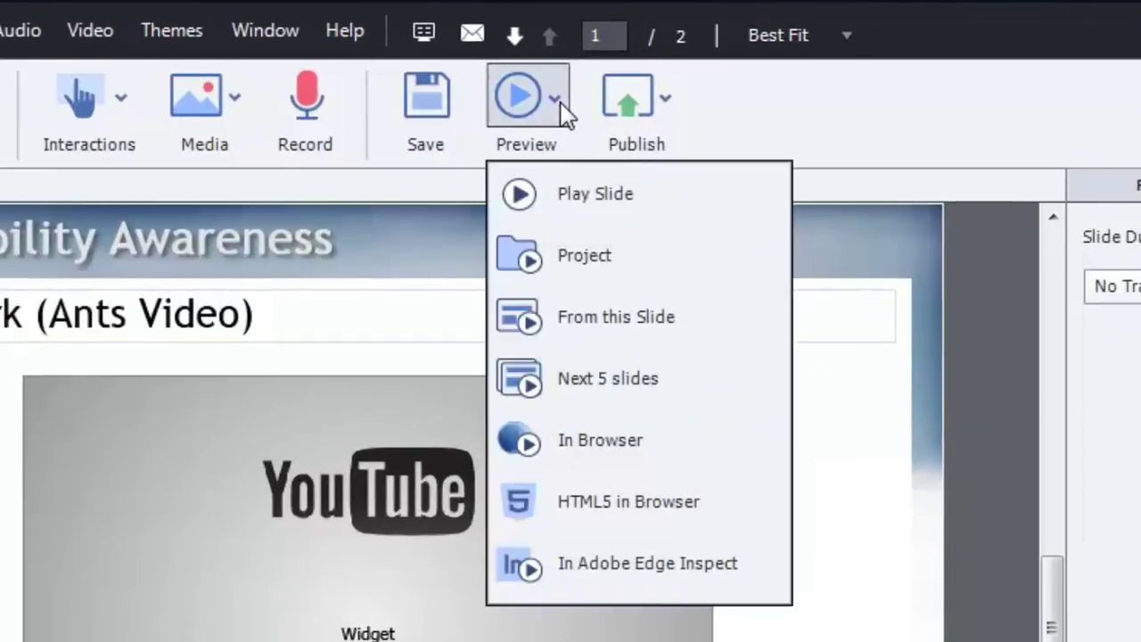
click(574, 437)
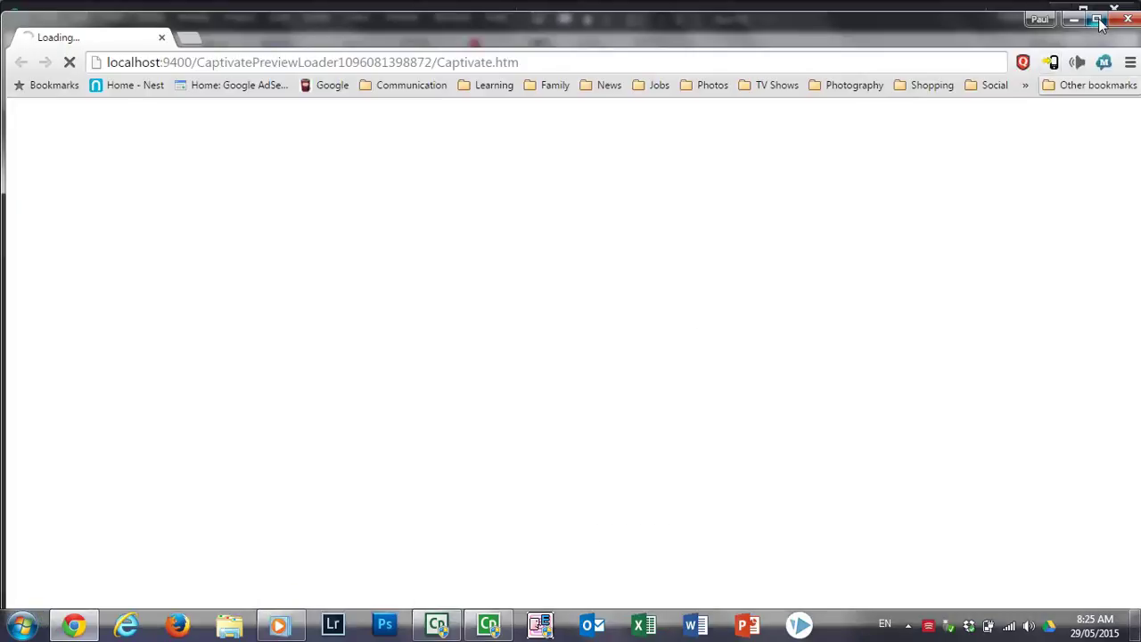
Maximize Chrome to watch the Accessibility Awareness preview play the ants video
click(1099, 21)
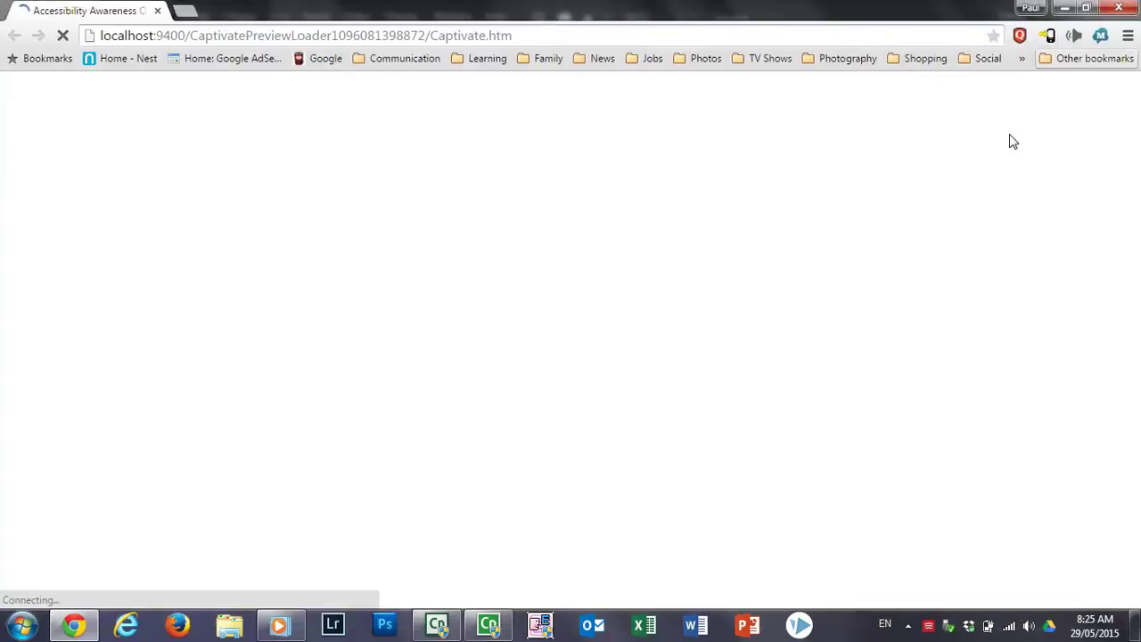